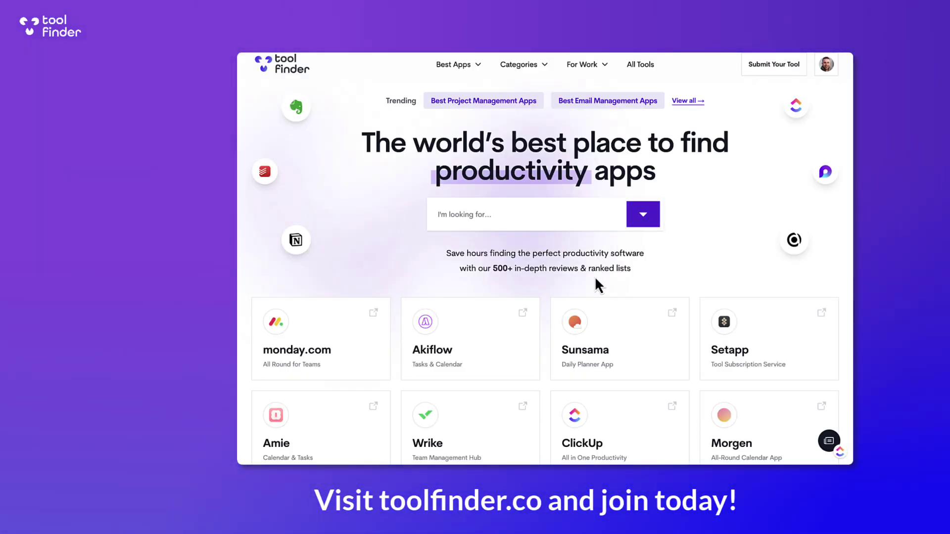
Look through the Sunsama review and the project management software listings on the Tool Finder site
{"action": "scroll", "coordinate": [596, 297], "scroll_direction": "down", "scroll_amount": 3}
{"action": "left_click", "coordinate": [619, 234]}
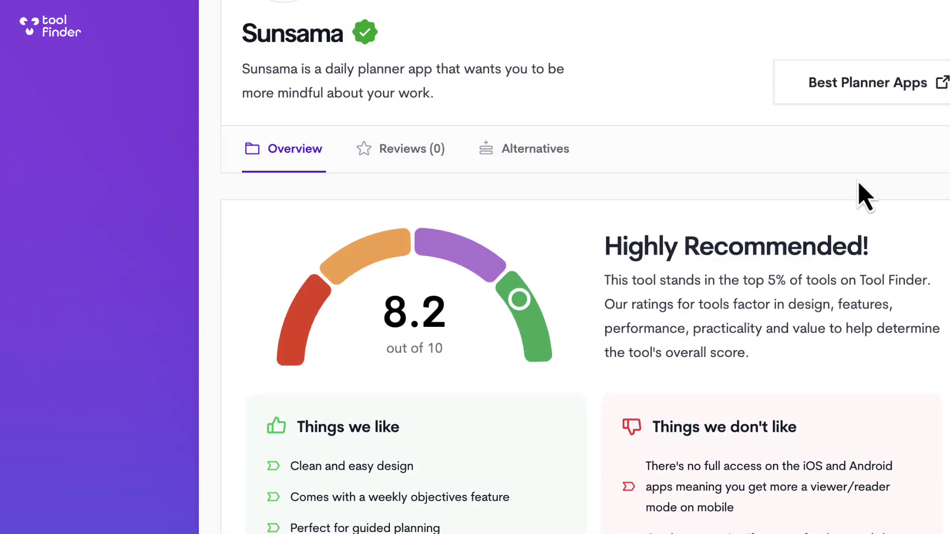
{"action": "scroll", "coordinate": [860, 191], "scroll_direction": "down", "scroll_amount": 20}
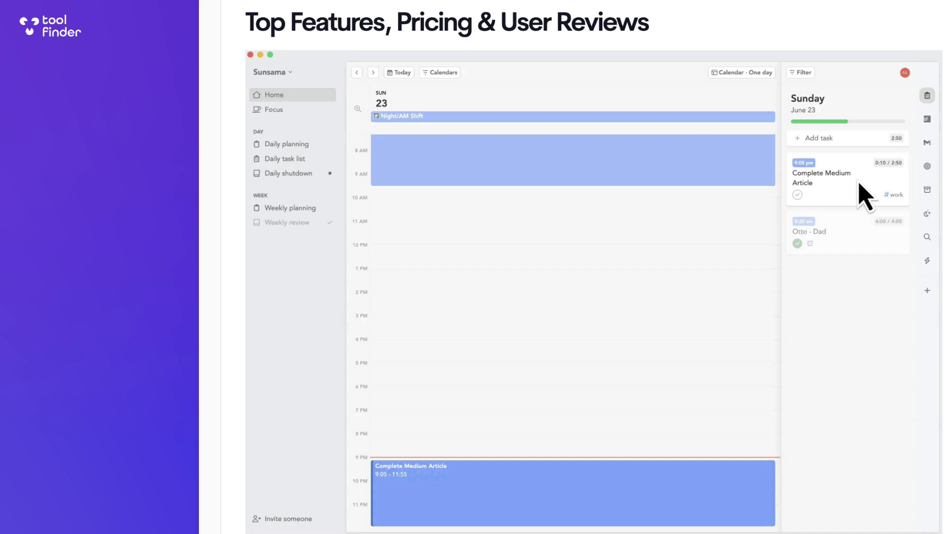
{"action": "scroll", "coordinate": [859, 186], "scroll_direction": "up", "scroll_amount": 15}
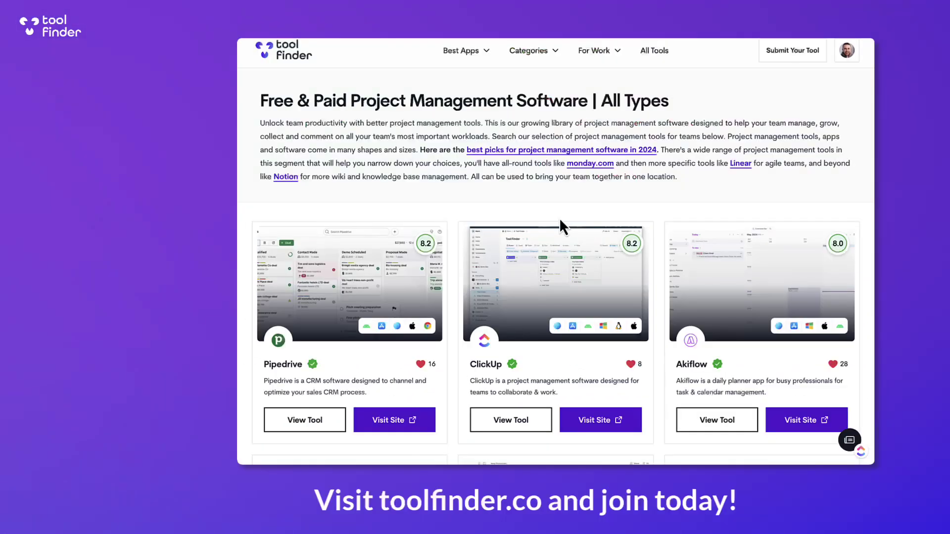
{"action": "scroll", "coordinate": [559, 217], "scroll_direction": "down", "scroll_amount": 3}
{"action": "scroll", "coordinate": [559, 218], "scroll_direction": "down", "scroll_amount": 10}
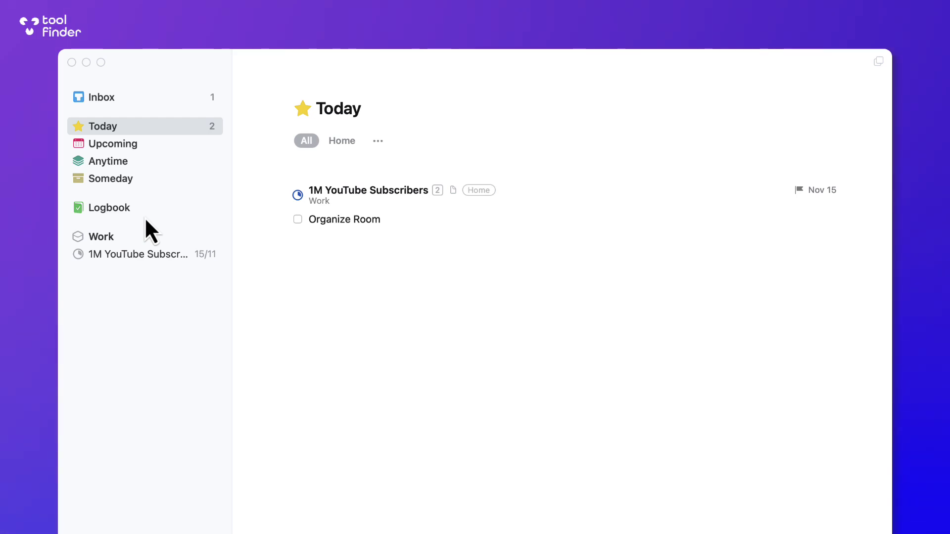
Create a new to-do in the Today list and schedule it for This Evening
{"action": "left_click", "coordinate": [147, 141]}
{"action": "left_click", "coordinate": [147, 131]}
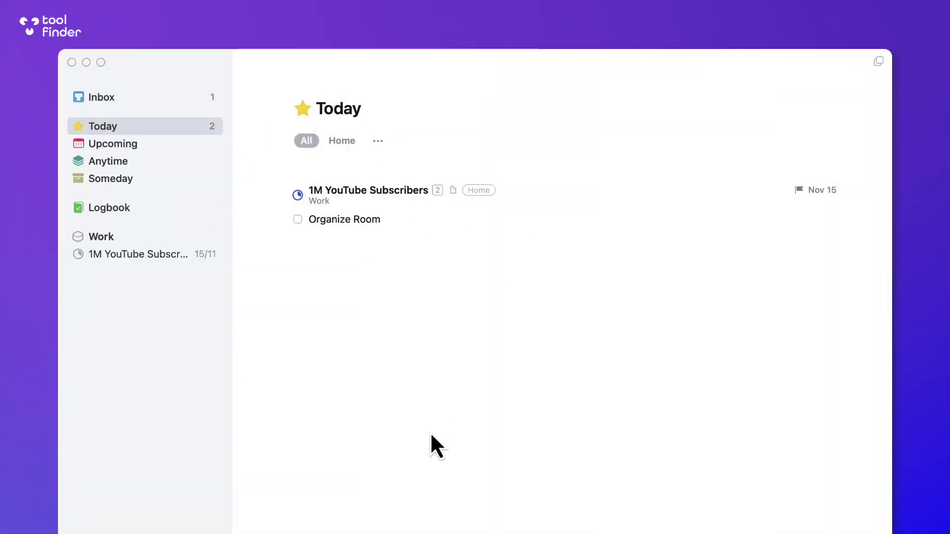
{"action": "key", "text": "super+n"}
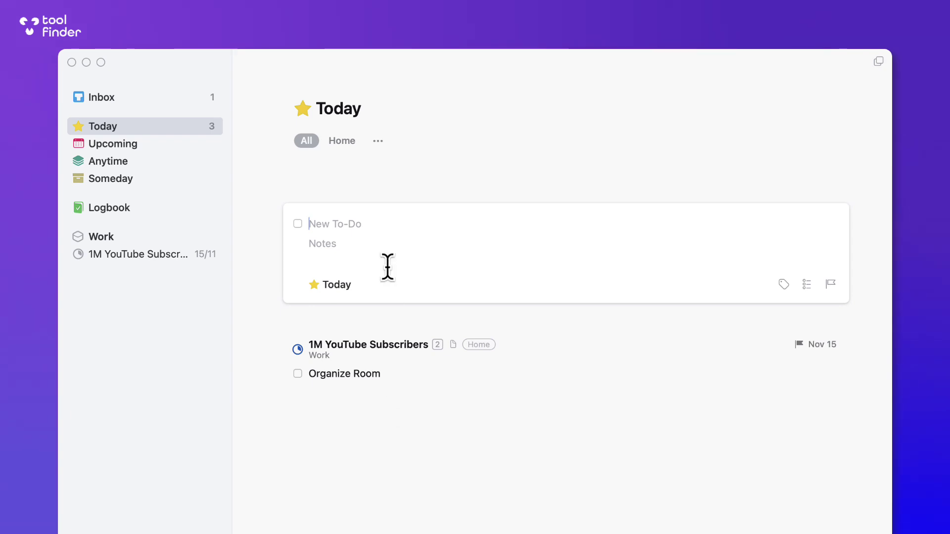
{"action": "left_click", "coordinate": [332, 291]}
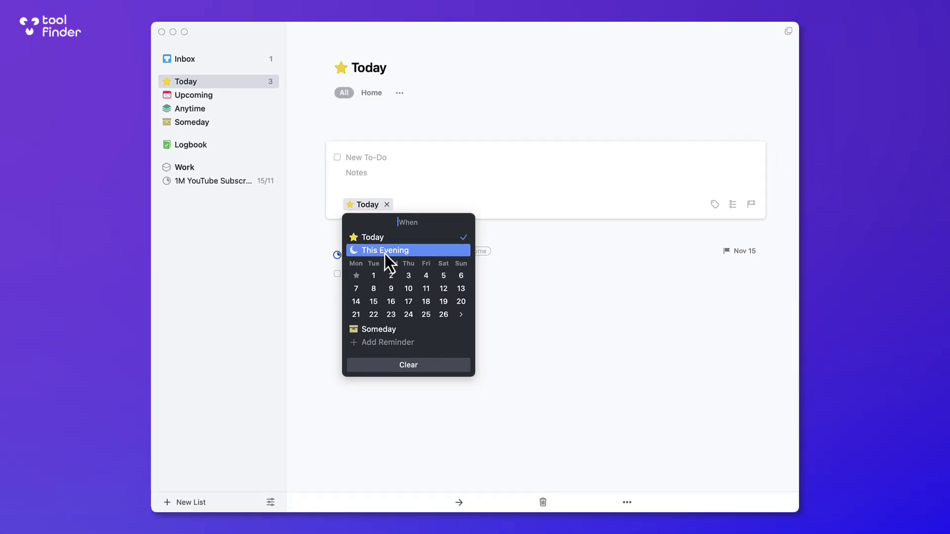
{"action": "left_click", "coordinate": [384, 250]}
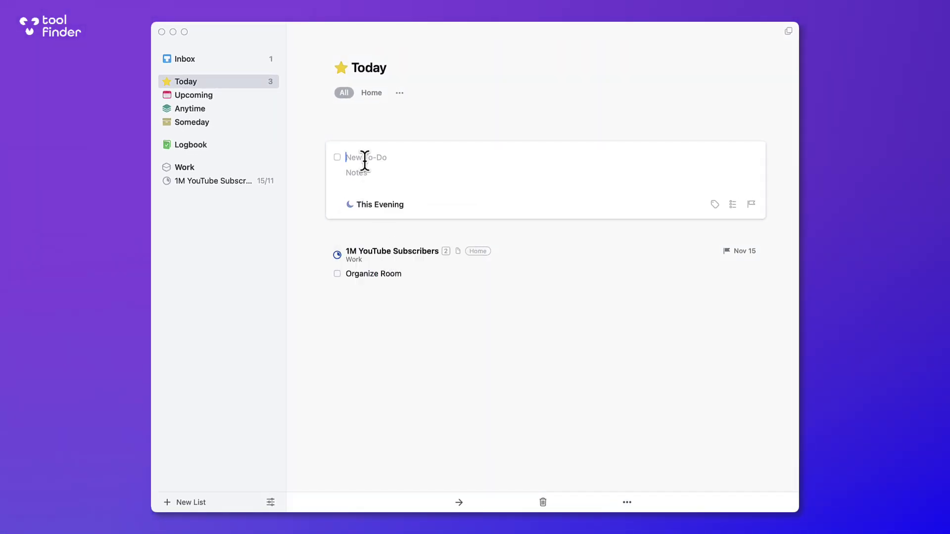
Title the new to-do "Re-Book Appoitment" and save it
{"action": "type", "text": "Re-Book"}
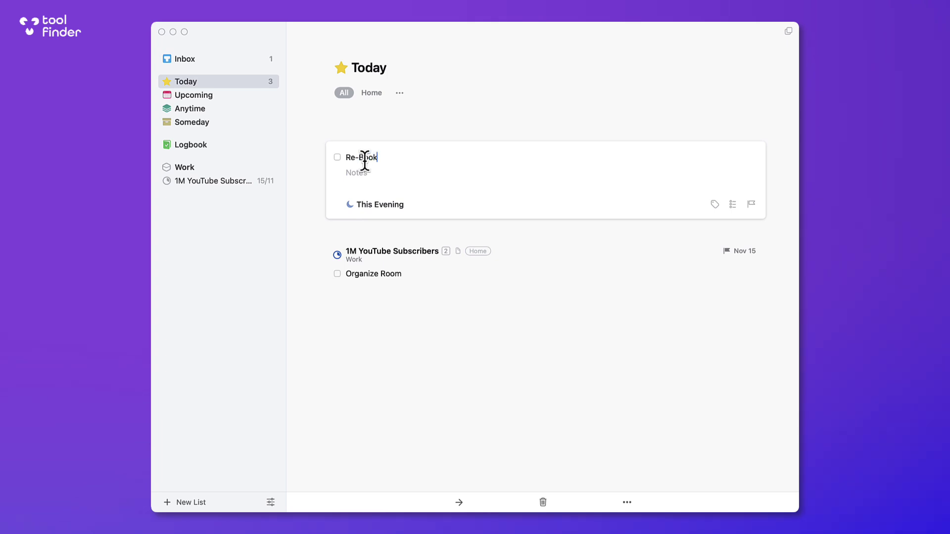
{"action": "type", "text": " Appotinemtn"}
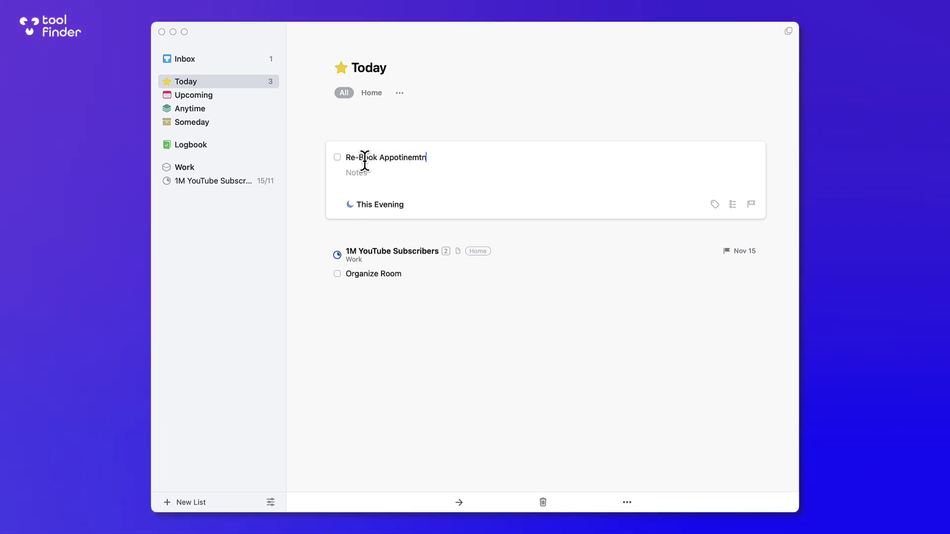
{"action": "key", "text": "BackSpace"}
{"action": "key", "text": "BackSpace"}
{"action": "key", "text": "BackSpace"}
{"action": "key", "text": "BackSpace"}
{"action": "key", "text": "BackSpace"}
{"action": "key", "text": "BackSpace"}
{"action": "key", "text": "BackSpace"}
{"action": "type", "text": "itment"}
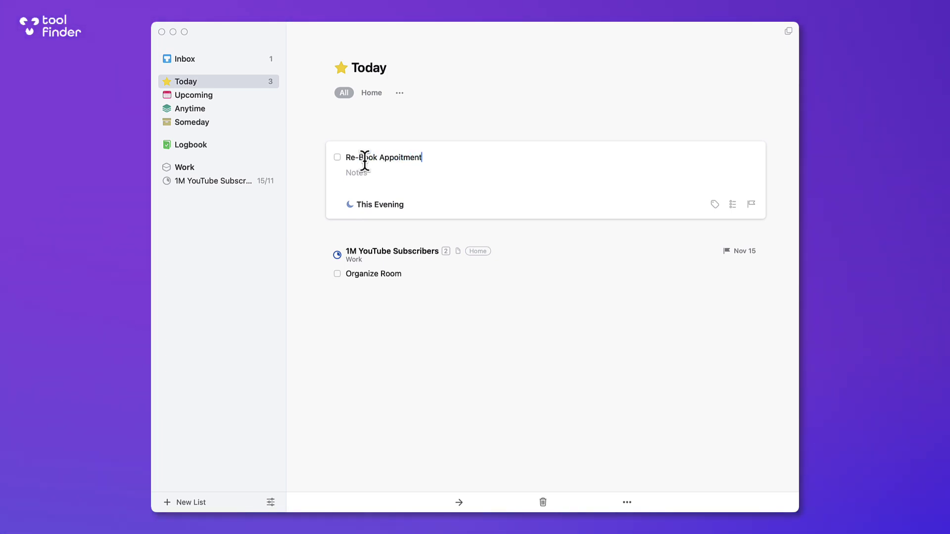
{"action": "key", "text": "Return"}
Open the Re-Book Appoitment to-do for editing and give it the Home tag
{"action": "left_click", "coordinate": [376, 215]}
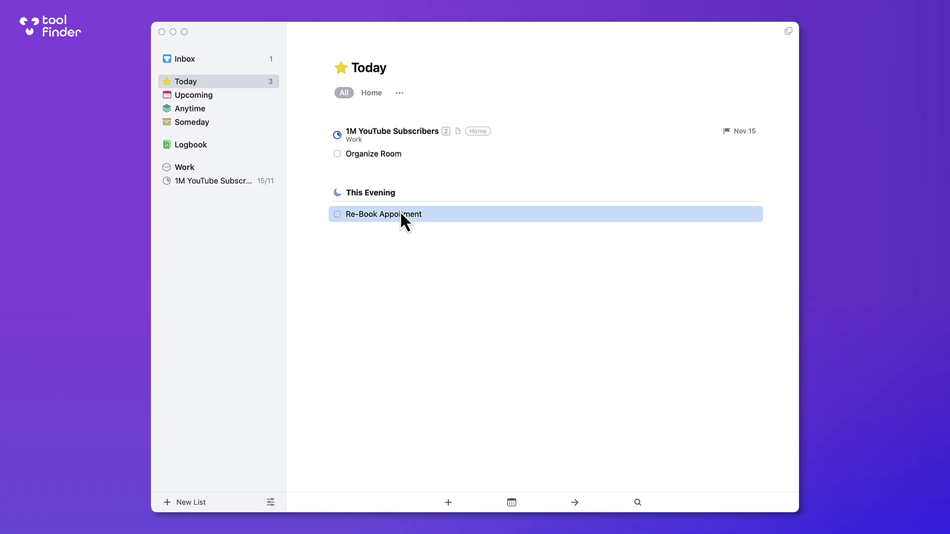
{"action": "double_click", "coordinate": [402, 216]}
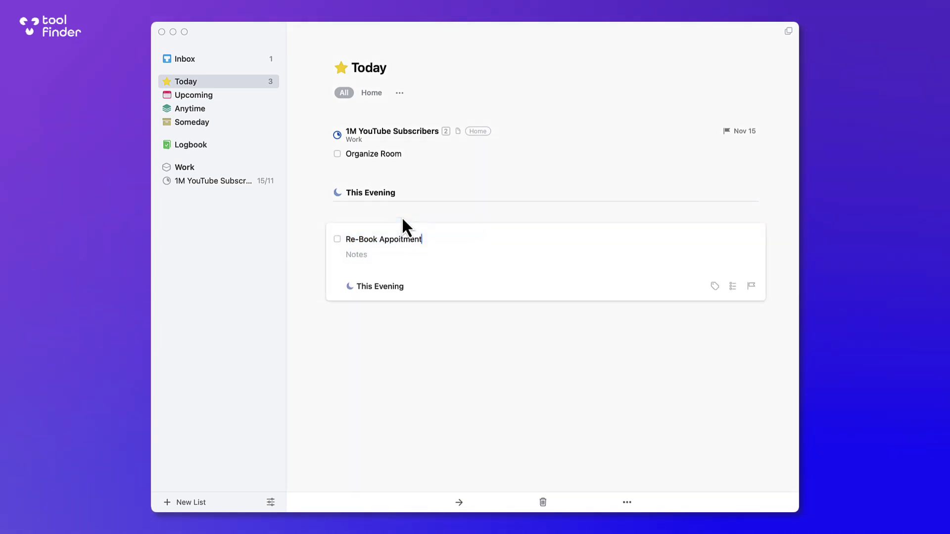
{"action": "left_click", "coordinate": [350, 255]}
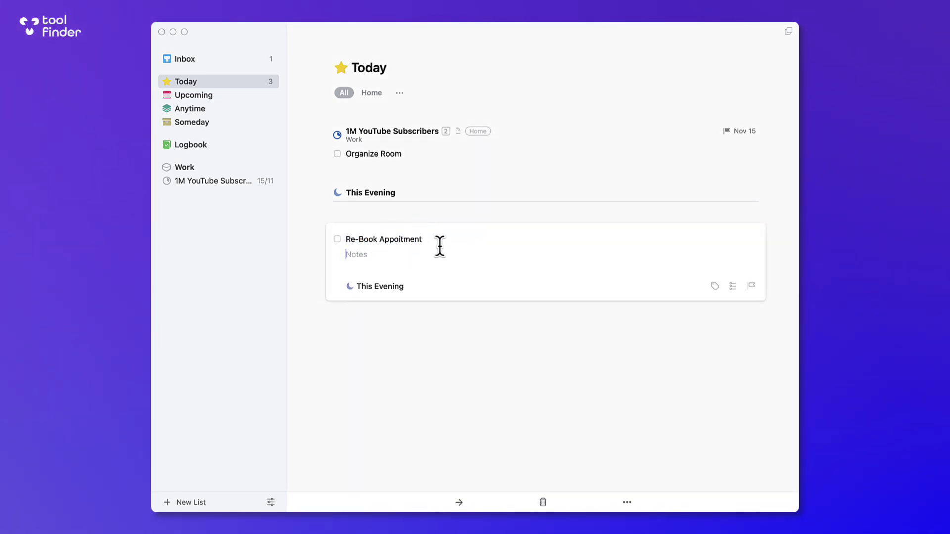
{"action": "left_click", "coordinate": [715, 286]}
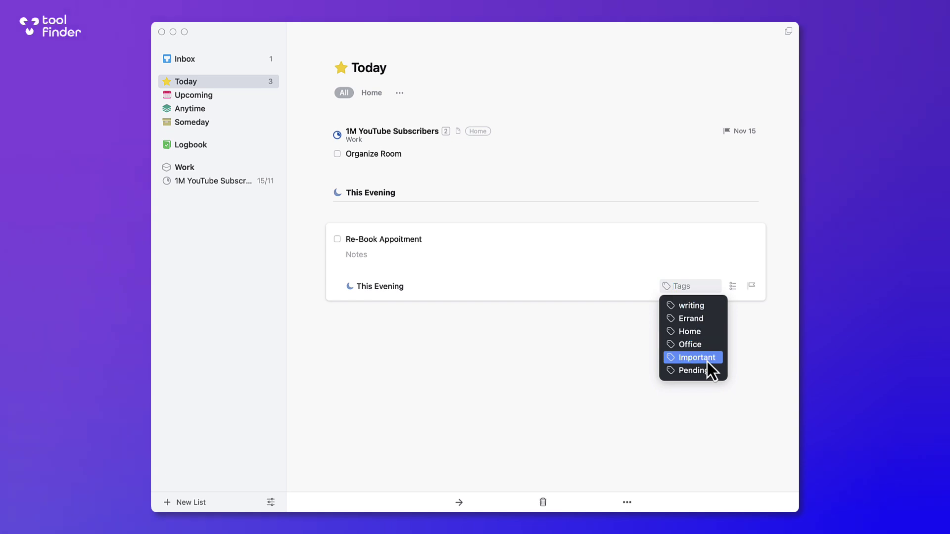
{"action": "left_click", "coordinate": [703, 332]}
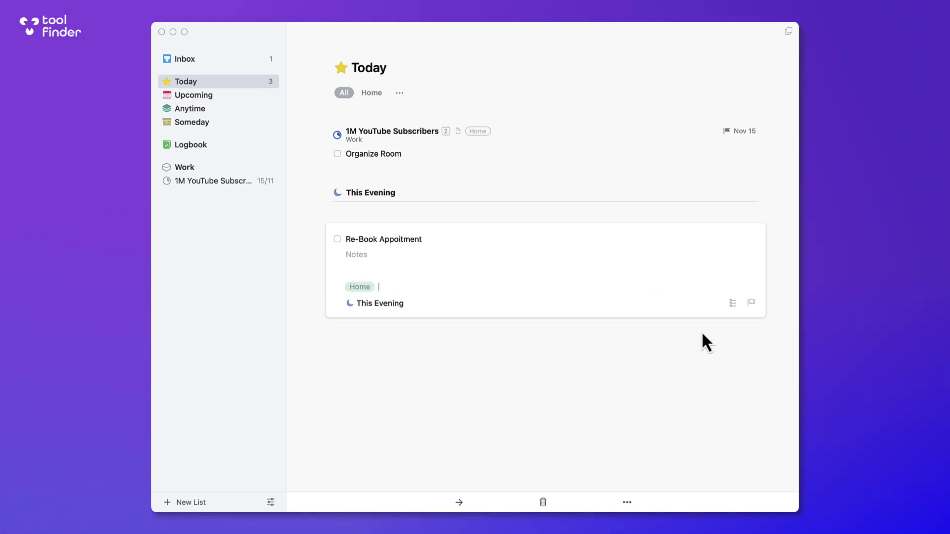
Add a checklist to the Re-Book Appoitment to-do with the items "Call" and "Re-book"
{"action": "left_click", "coordinate": [737, 303]}
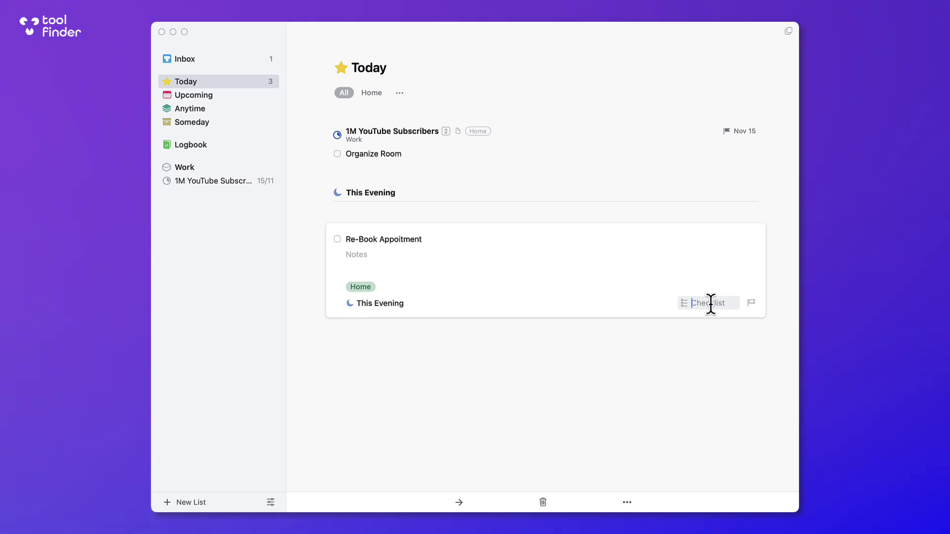
{"action": "type", "text": "Call"}
{"action": "key", "text": "Return"}
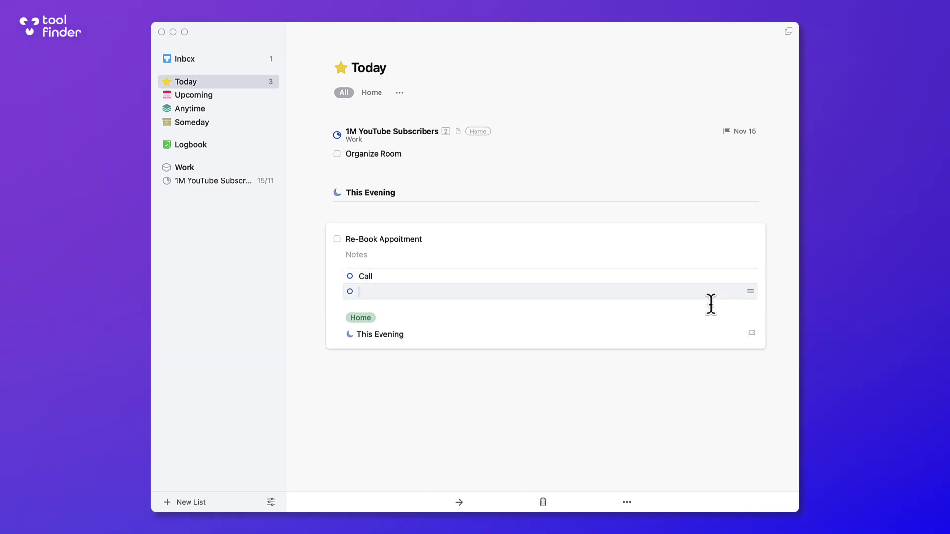
{"action": "type", "text": "Re-book"}
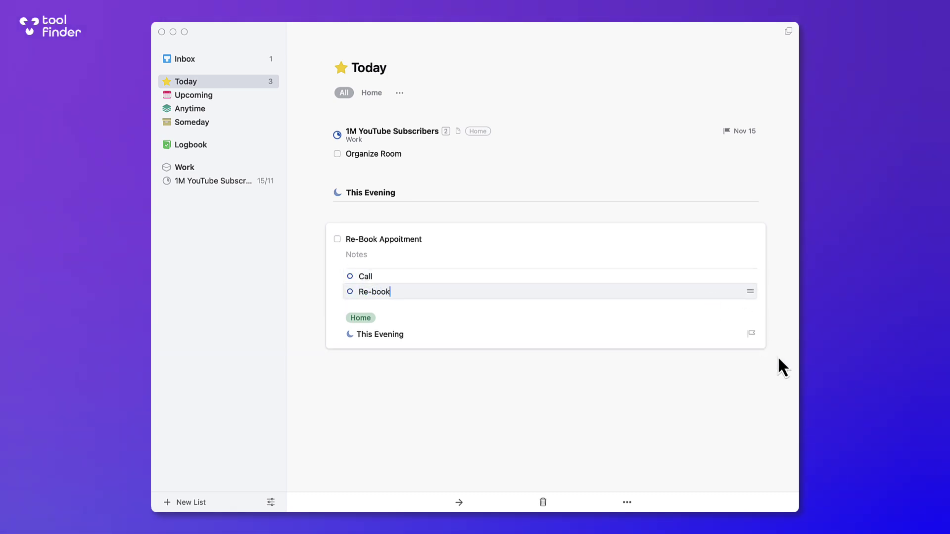
{"action": "mouse_move", "coordinate": [752, 293]}
{"action": "left_mouse_down"}
{"action": "mouse_move", "coordinate": [752, 283]}
{"action": "mouse_move", "coordinate": [750, 301]}
{"action": "left_mouse_up"}
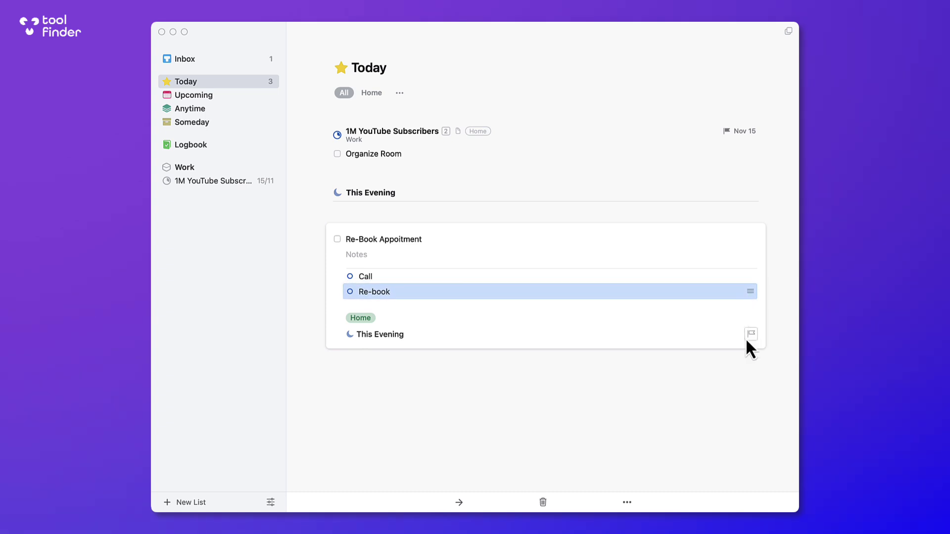
Set the Re-Book Appoitment to-do's deadline to October 1 and close the to-do
{"action": "left_click", "coordinate": [751, 335]}
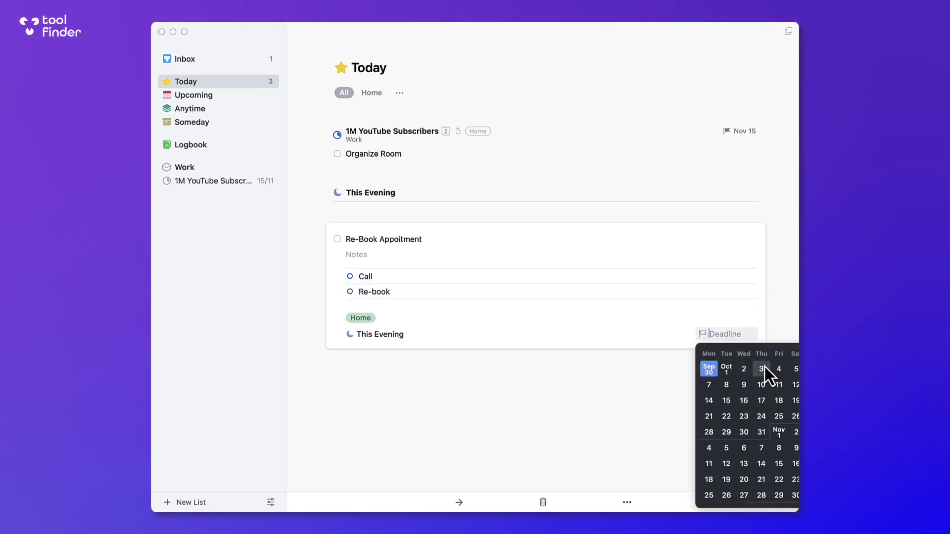
{"action": "left_click", "coordinate": [725, 369]}
{"action": "left_click", "coordinate": [587, 392]}
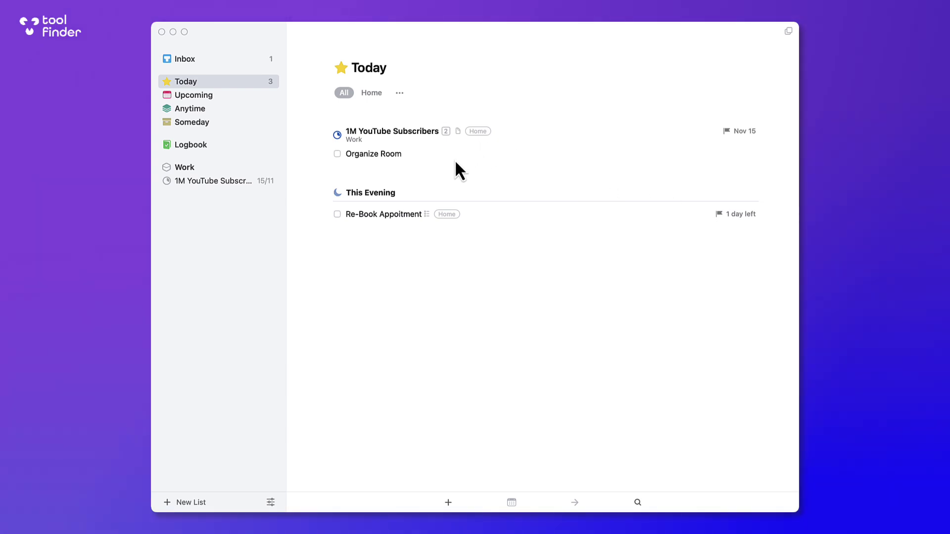
Open the 1M YouTube Subscribers project and remove its Today scheduling
{"action": "left_click", "coordinate": [520, 134]}
{"action": "double_click", "coordinate": [519, 134]}
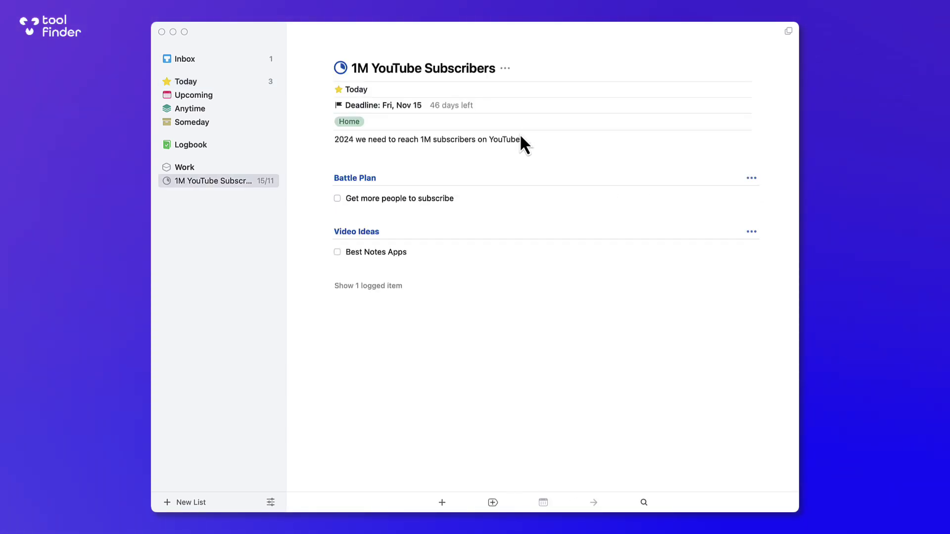
{"action": "left_click", "coordinate": [375, 89]}
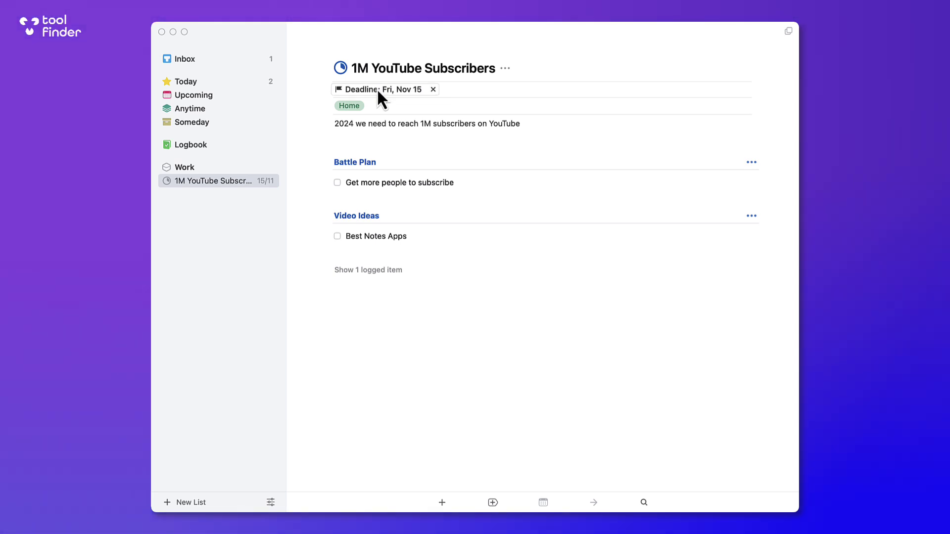
Reschedule Organize Room in the Today list to October 2, and briefly filter the list by the Home tag
{"action": "left_click", "coordinate": [247, 85]}
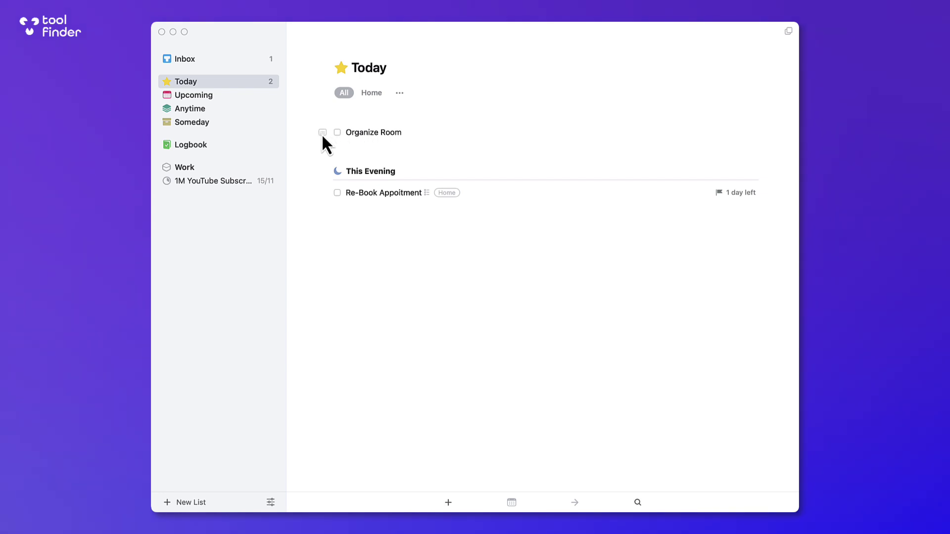
{"action": "left_click", "coordinate": [323, 133]}
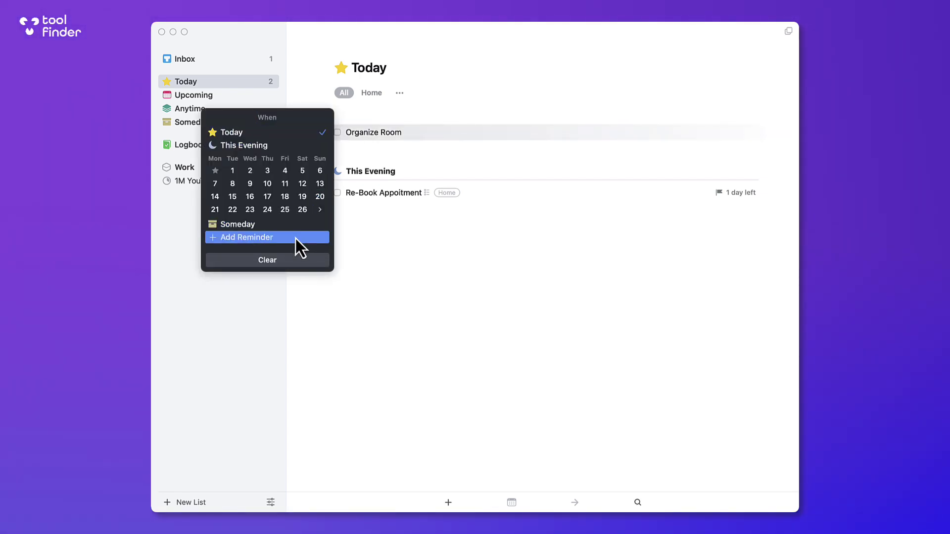
{"action": "left_click", "coordinate": [251, 175]}
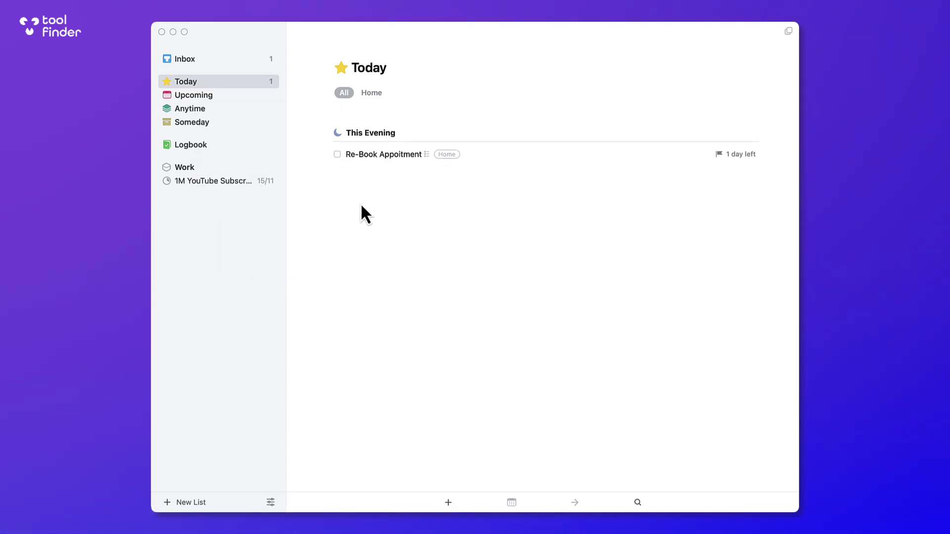
{"action": "left_click", "coordinate": [371, 93]}
{"action": "left_click", "coordinate": [347, 94]}
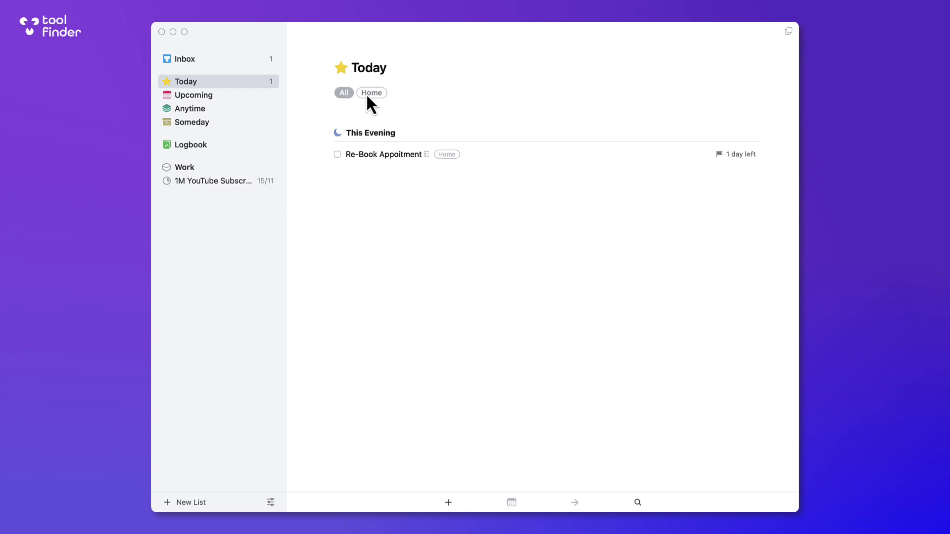
Schedule the walk idea in the Inbox for Today, acknowledge its move out of the Inbox, and open the Today list
{"action": "left_click", "coordinate": [255, 62]}
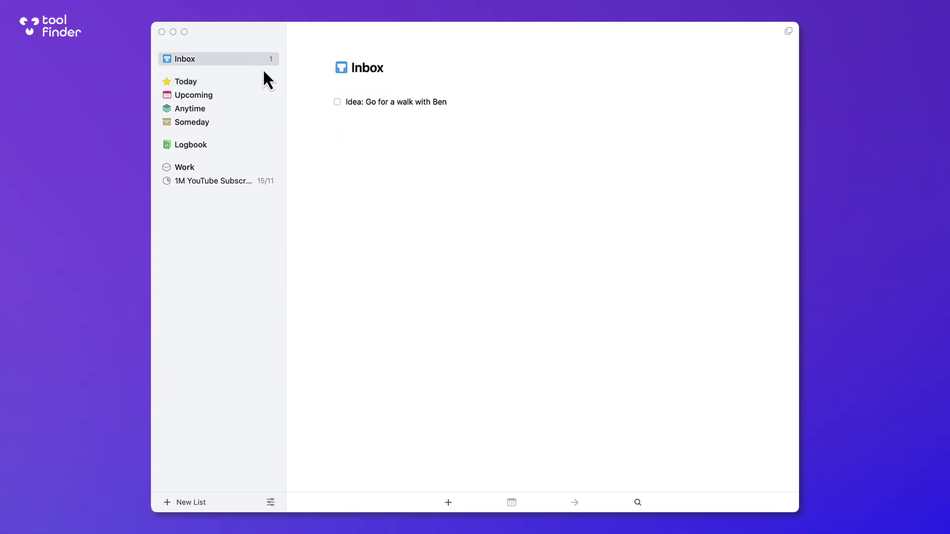
{"action": "left_click", "coordinate": [378, 103]}
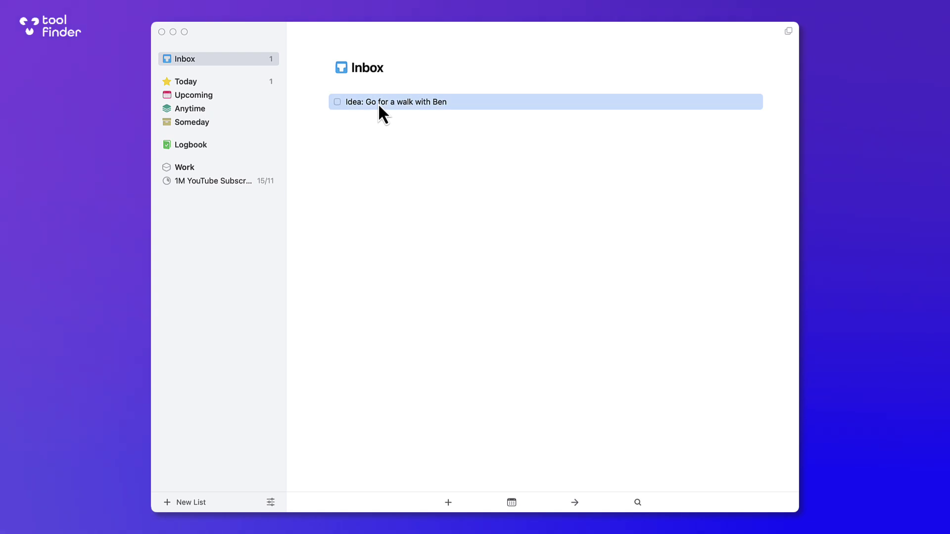
{"action": "double_click", "coordinate": [405, 104]}
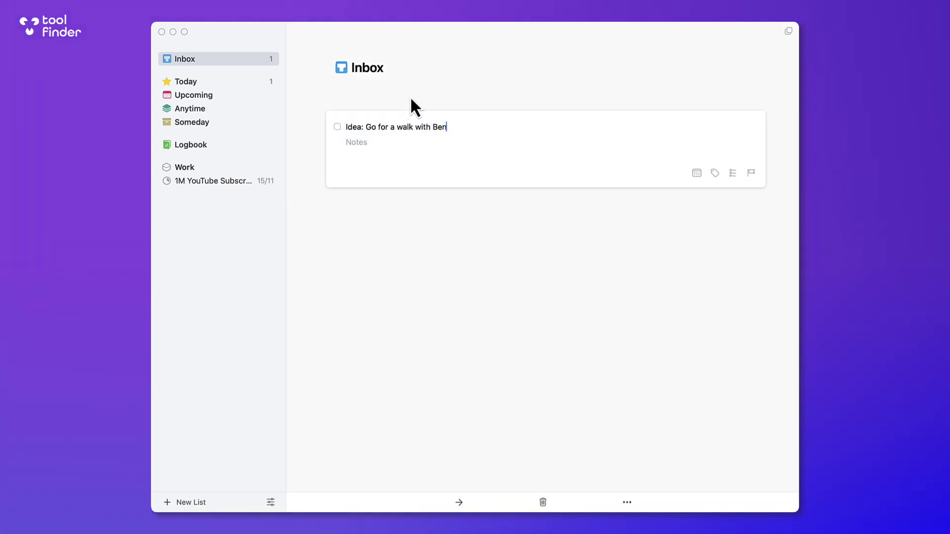
{"action": "left_click", "coordinate": [695, 173]}
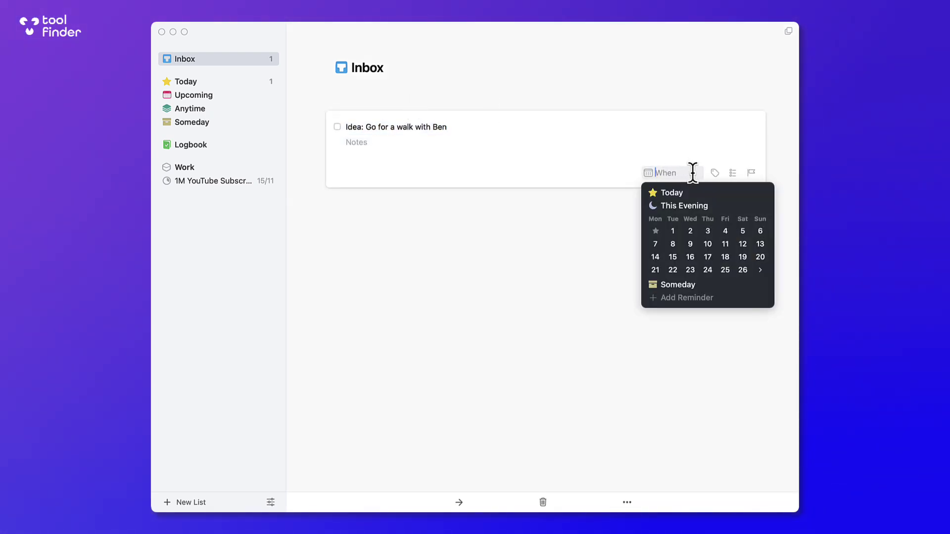
{"action": "left_click", "coordinate": [685, 193]}
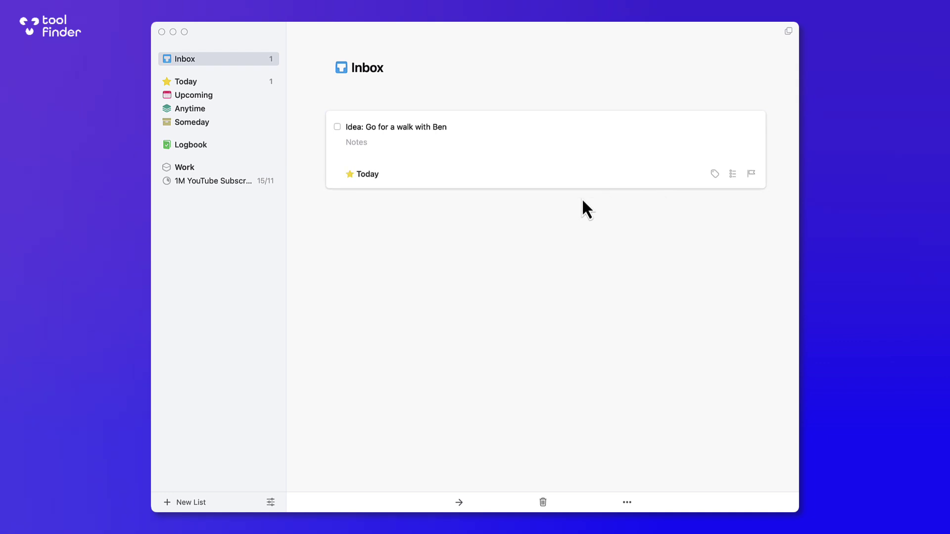
{"action": "left_click", "coordinate": [559, 212]}
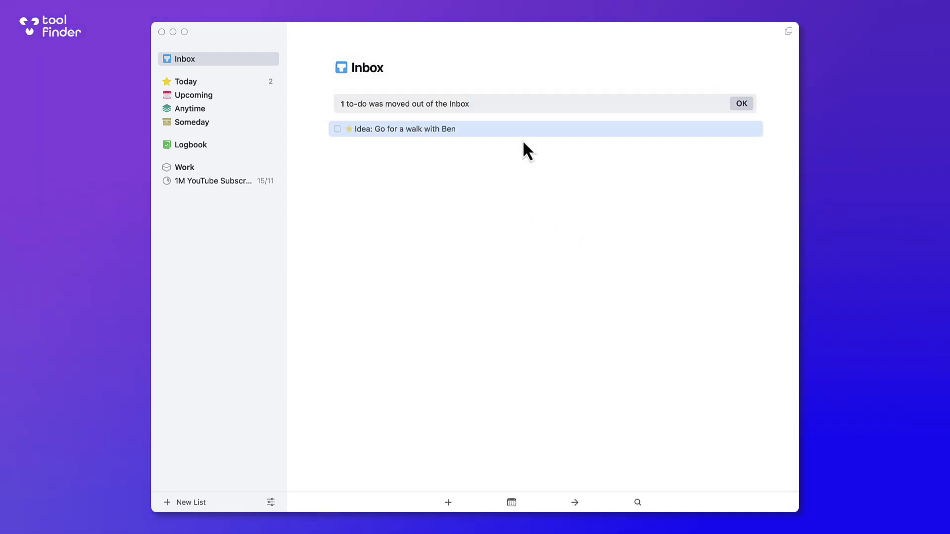
{"action": "left_click", "coordinate": [741, 105]}
{"action": "left_click", "coordinate": [231, 82]}
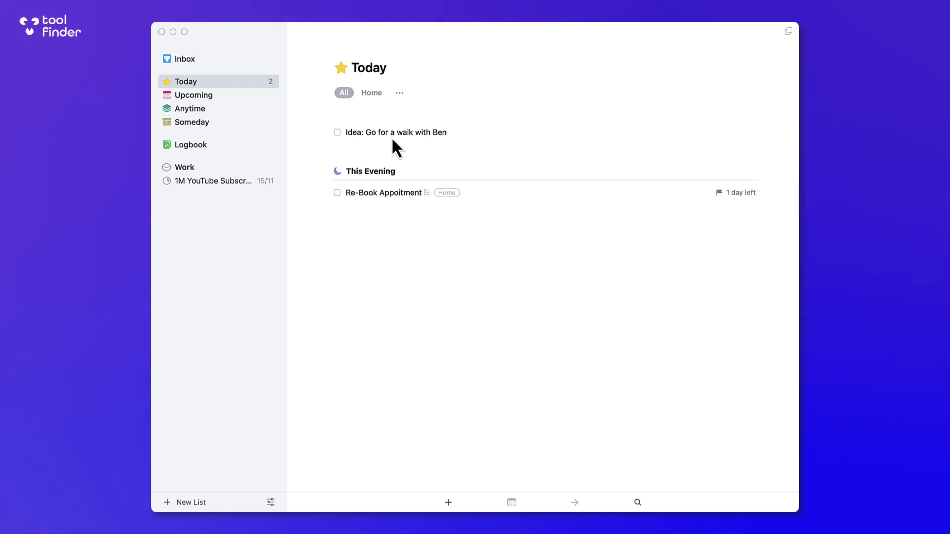
Check the additional tag filter options in the Today list, and look through the Upcoming list's schedule
{"action": "left_click", "coordinate": [398, 93]}
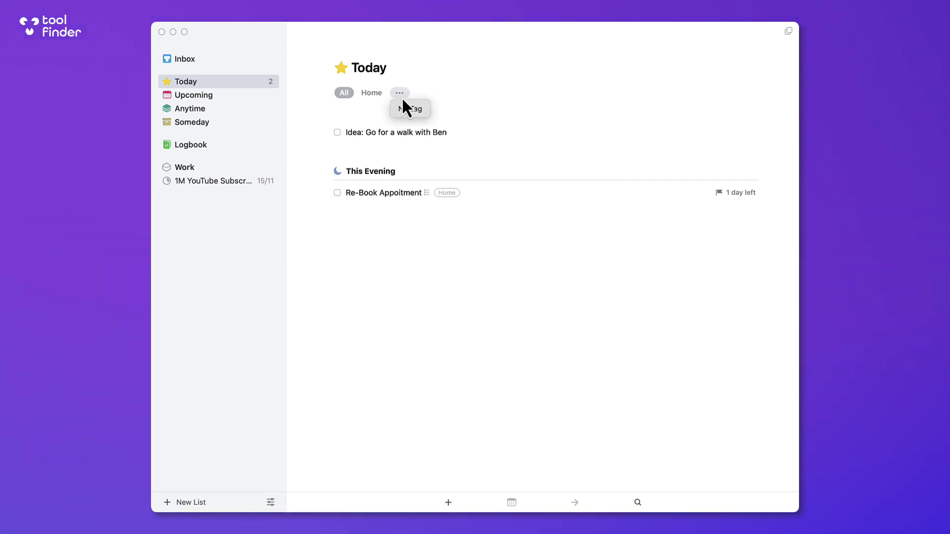
{"action": "left_click", "coordinate": [460, 98]}
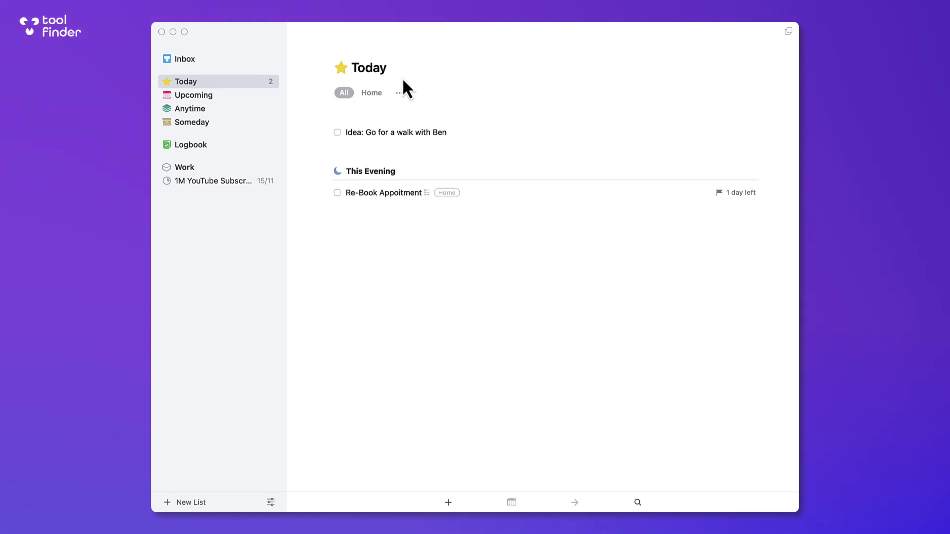
{"action": "left_click", "coordinate": [244, 98]}
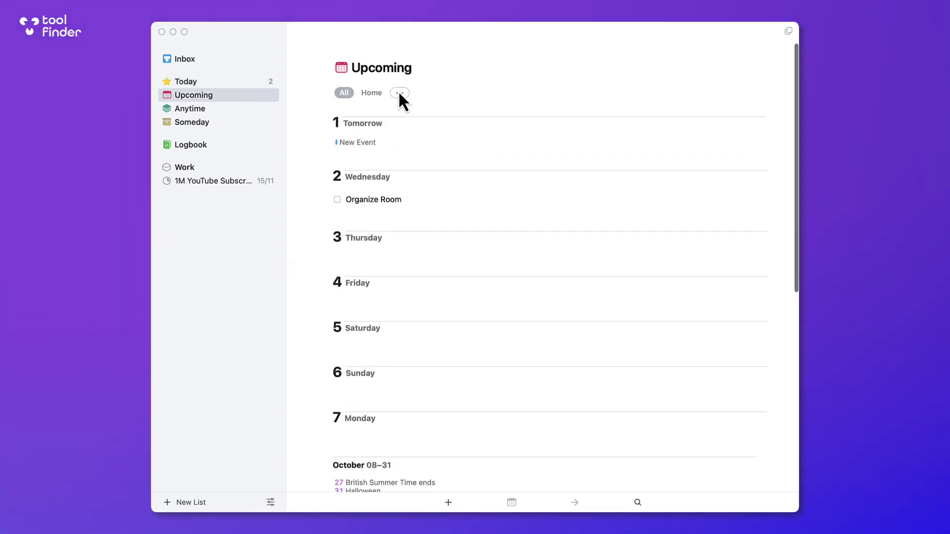
{"action": "scroll", "coordinate": [407, 133], "scroll_direction": "down", "scroll_amount": 2}
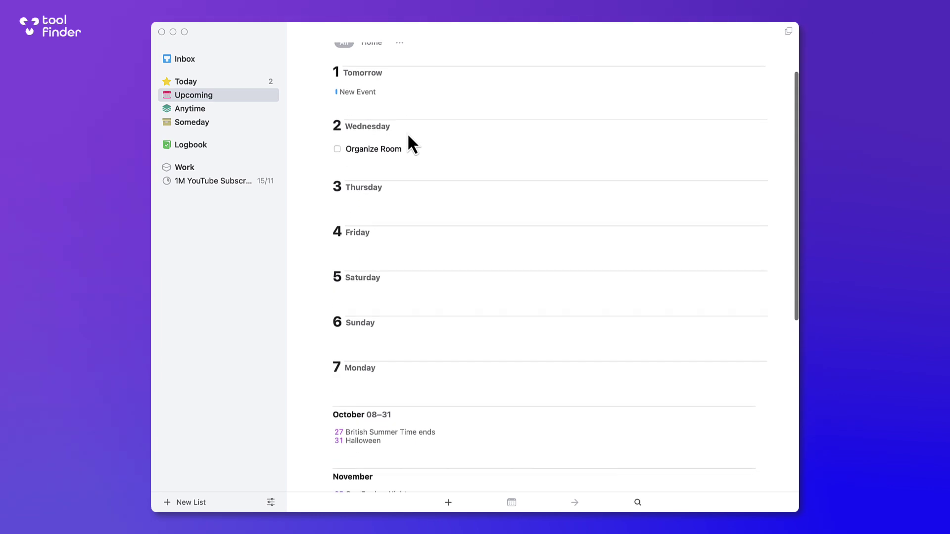
{"action": "scroll", "coordinate": [408, 133], "scroll_direction": "up", "scroll_amount": 2}
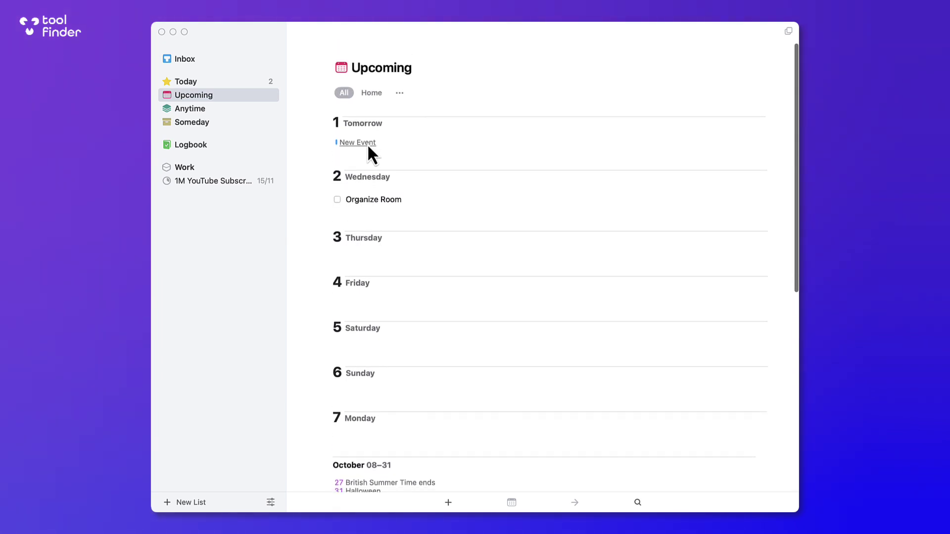
Move the Organize Room to-do in the Upcoming list to the 1M YouTube Subscribers project
{"action": "left_click", "coordinate": [382, 200]}
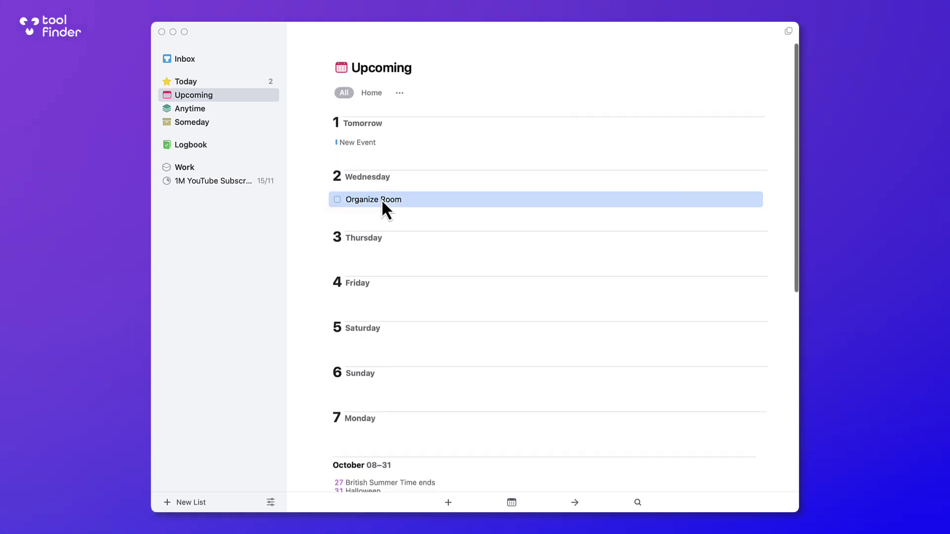
{"action": "mouse_move", "coordinate": [382, 200]}
{"action": "left_mouse_down"}
{"action": "mouse_move", "coordinate": [394, 277]}
{"action": "mouse_move", "coordinate": [382, 199]}
{"action": "left_mouse_up"}
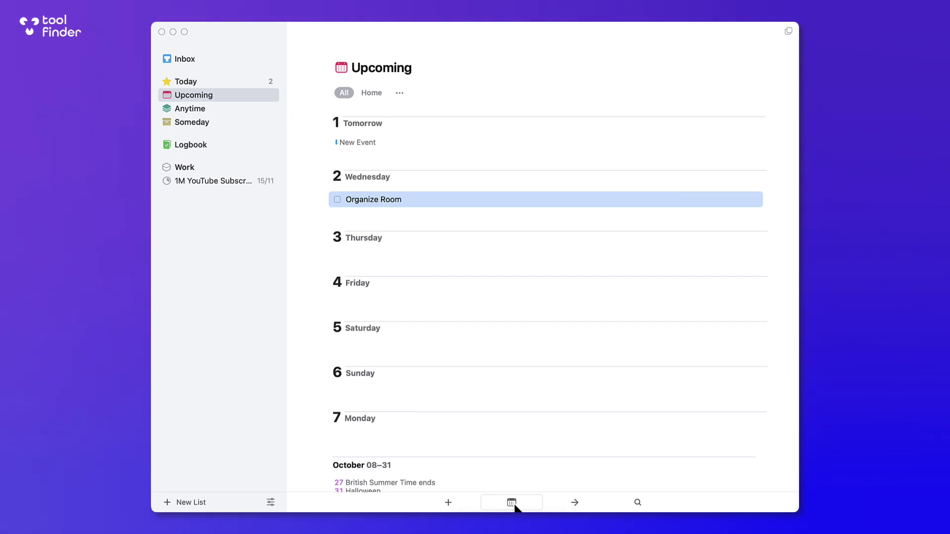
{"action": "left_click", "coordinate": [575, 505]}
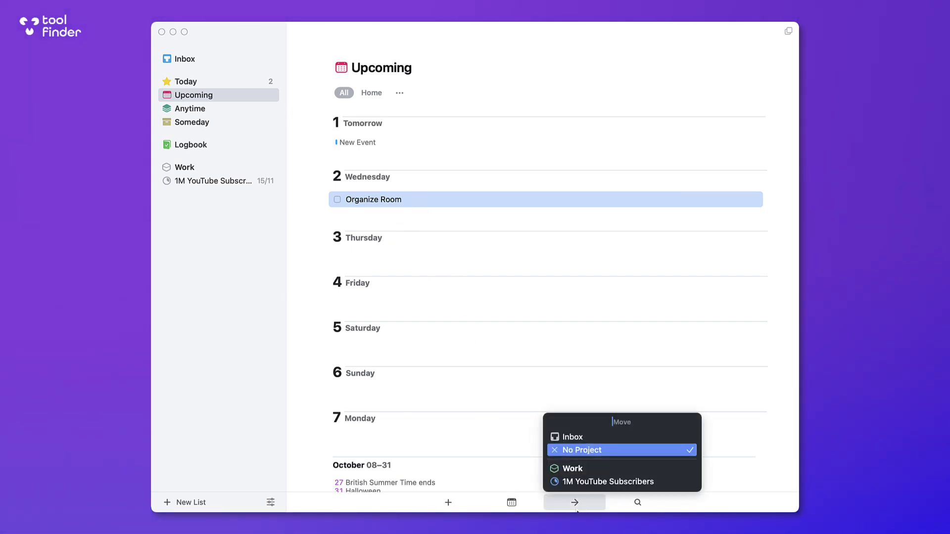
{"action": "left_click", "coordinate": [599, 482]}
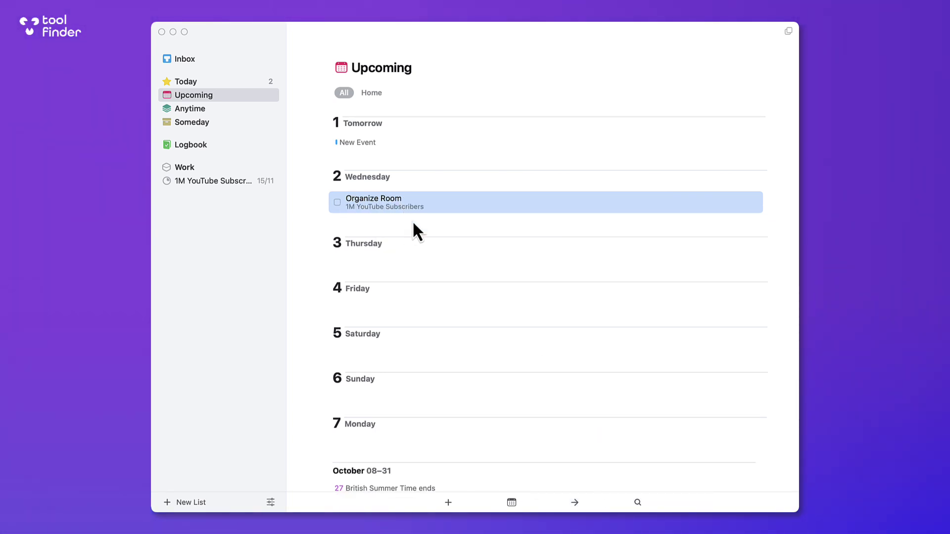
Jump to the Today list through Quick Find, and view the Anytime list
{"action": "left_click", "coordinate": [643, 504]}
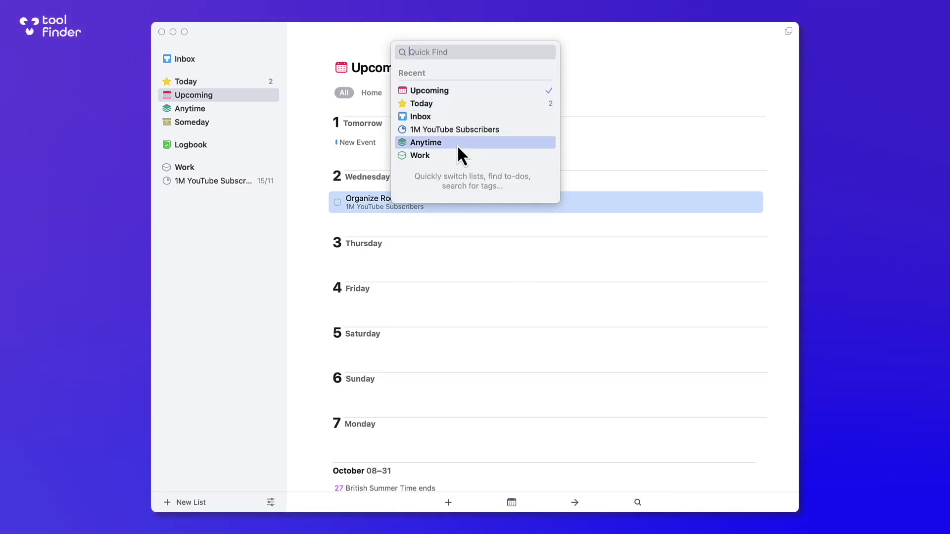
{"action": "left_click", "coordinate": [449, 104]}
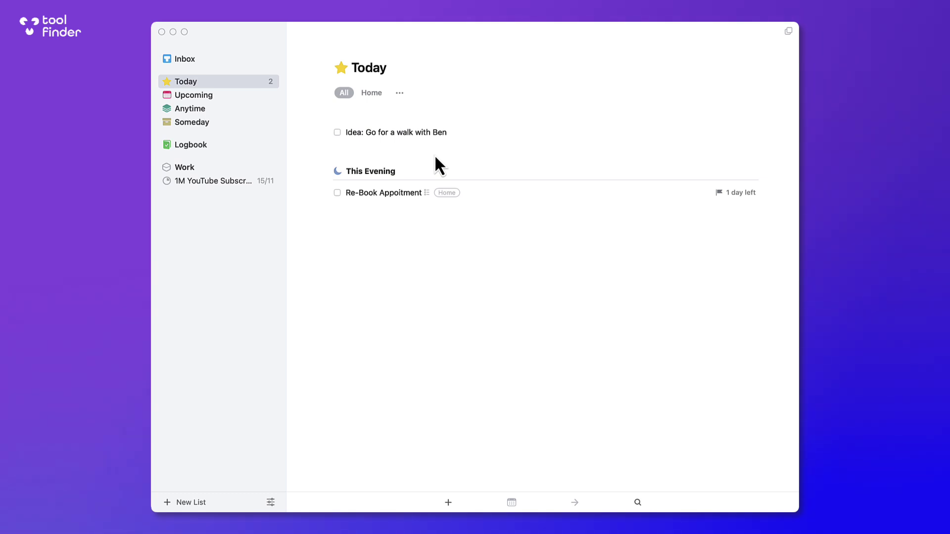
{"action": "left_click", "coordinate": [208, 113]}
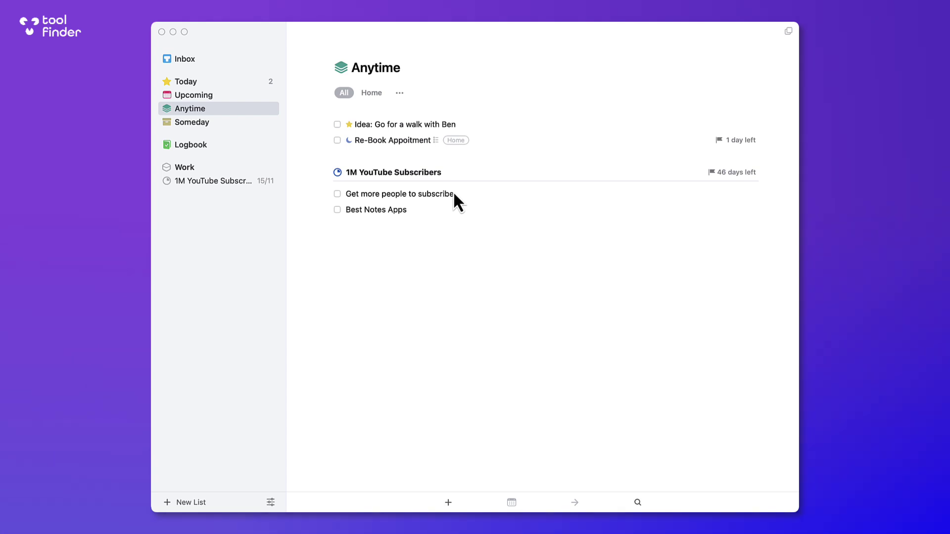
View the Someday list and review the completed to-dos in the Logbook
{"action": "left_click", "coordinate": [218, 123]}
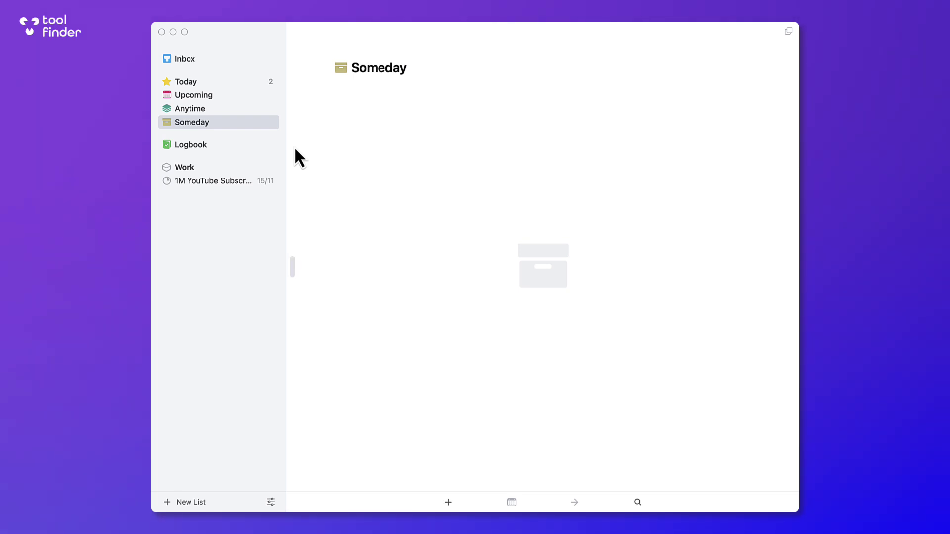
{"action": "left_click", "coordinate": [228, 145]}
{"action": "left_click", "coordinate": [363, 104]}
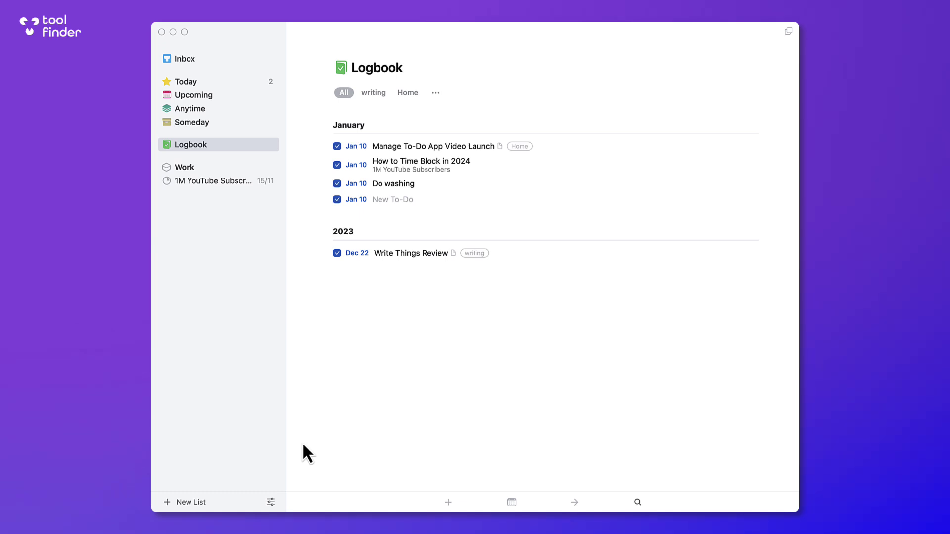
View the Work area and the 1M YouTube Subscribers project, and inspect the project's deadline calendar without picking a date
{"action": "left_click", "coordinate": [219, 167]}
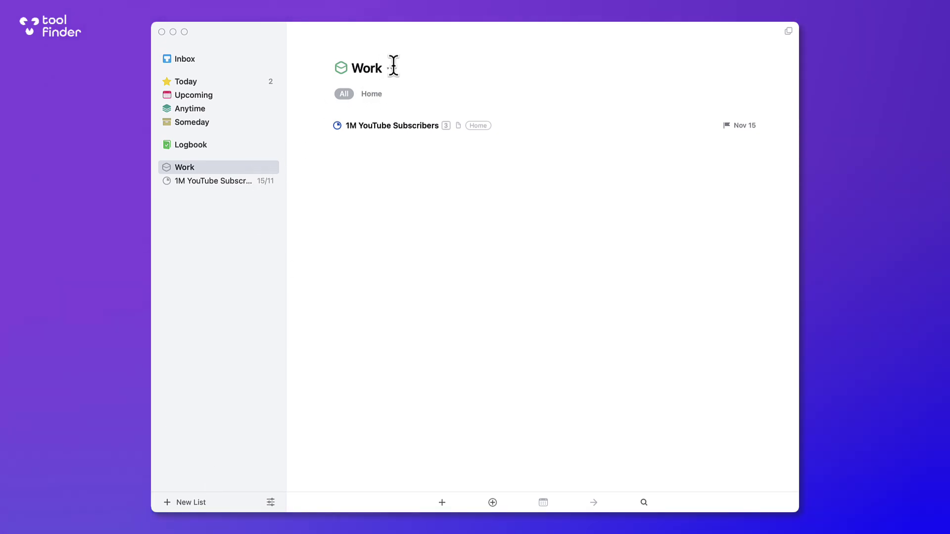
{"action": "left_click", "coordinate": [239, 182]}
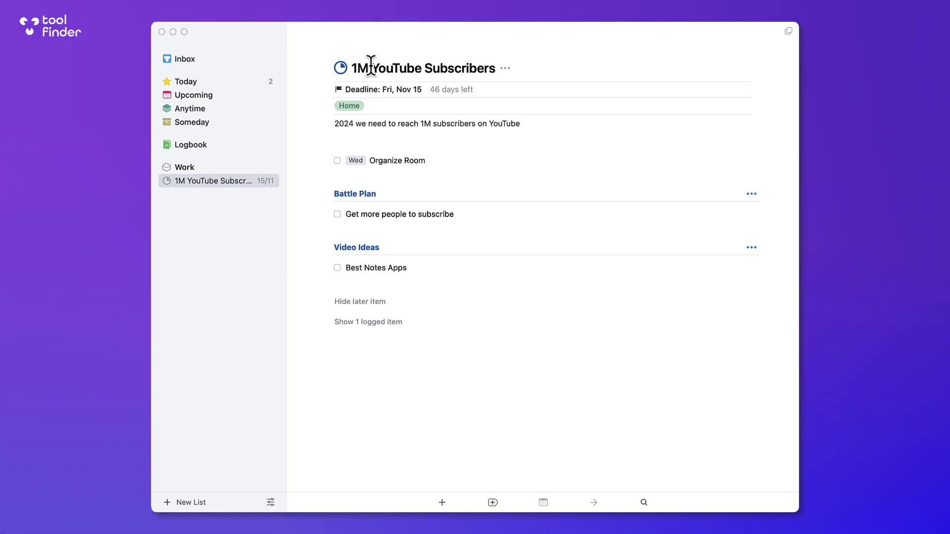
{"action": "left_click", "coordinate": [416, 90]}
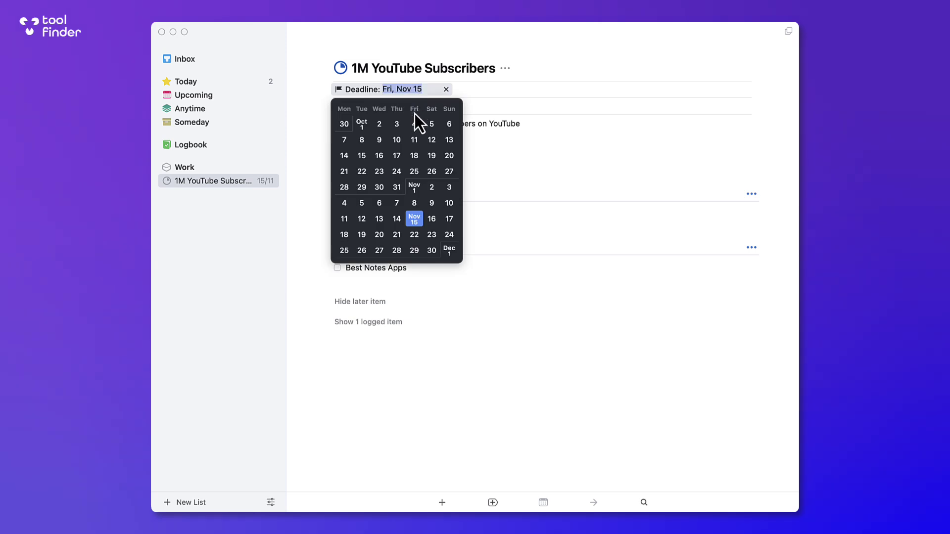
{"action": "left_click", "coordinate": [497, 87]}
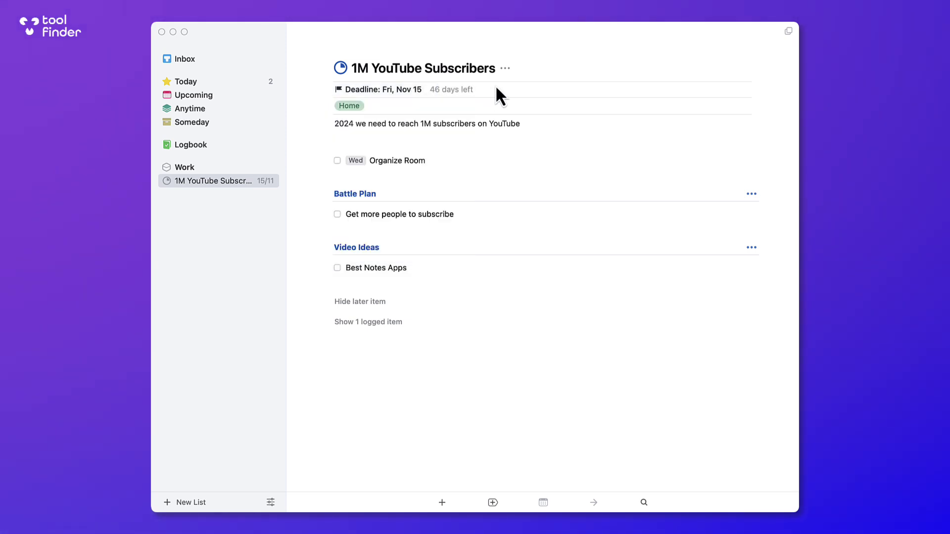